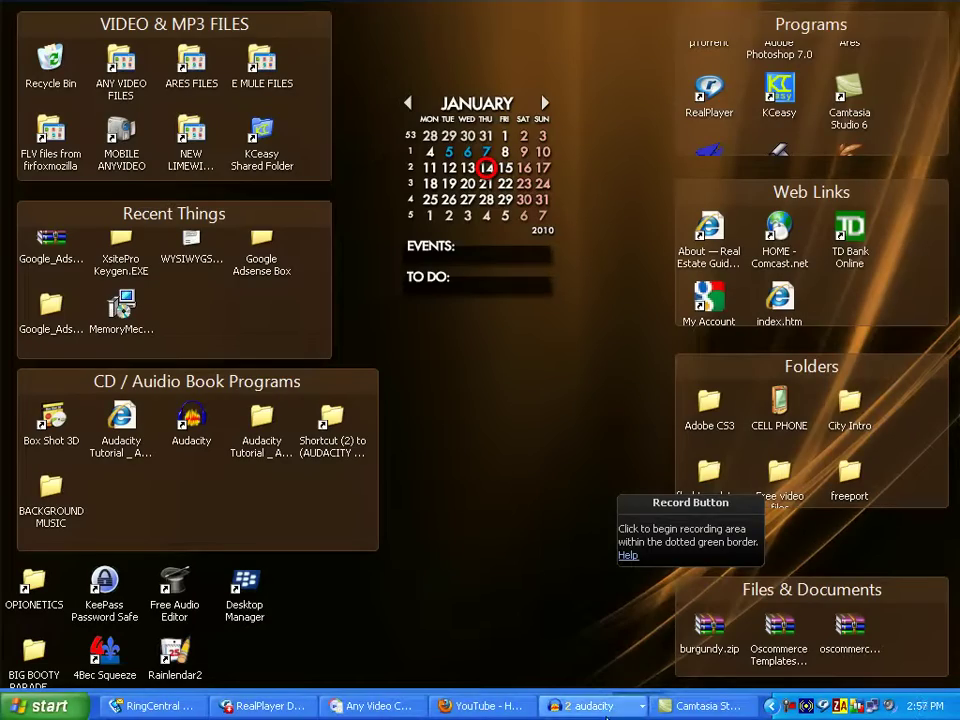
# Step: Bring the Audacity project window forward from the grouped '2 audacity' taskbar button
pyautogui.click(600, 706)
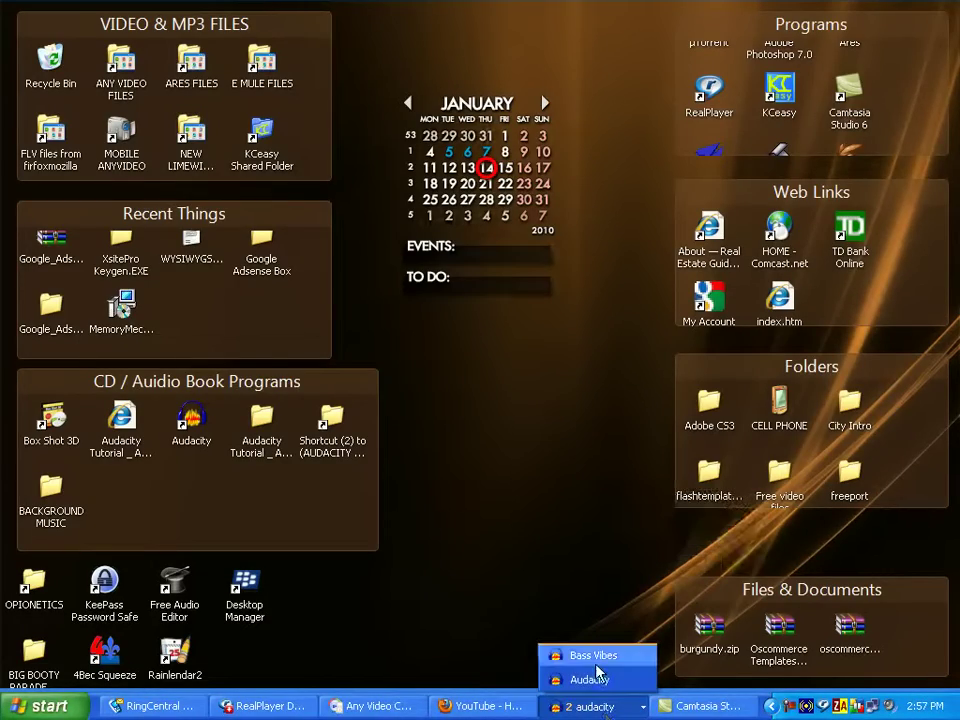
pyautogui.click(590, 680)
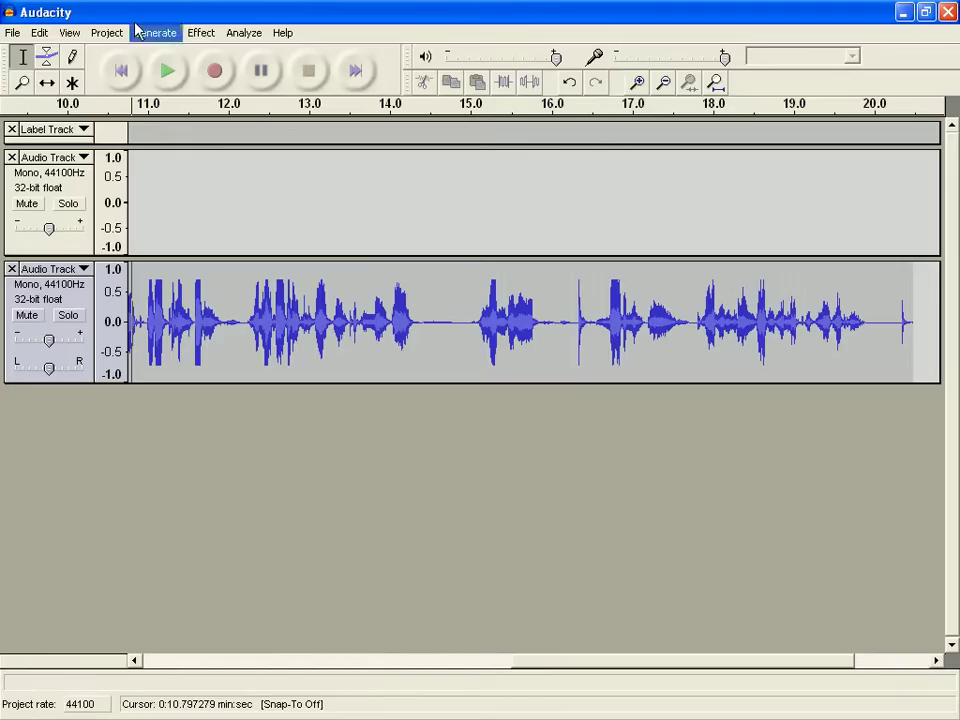
# Step: Open Audacity Preferences from the Edit menu
pyautogui.click(39, 32)
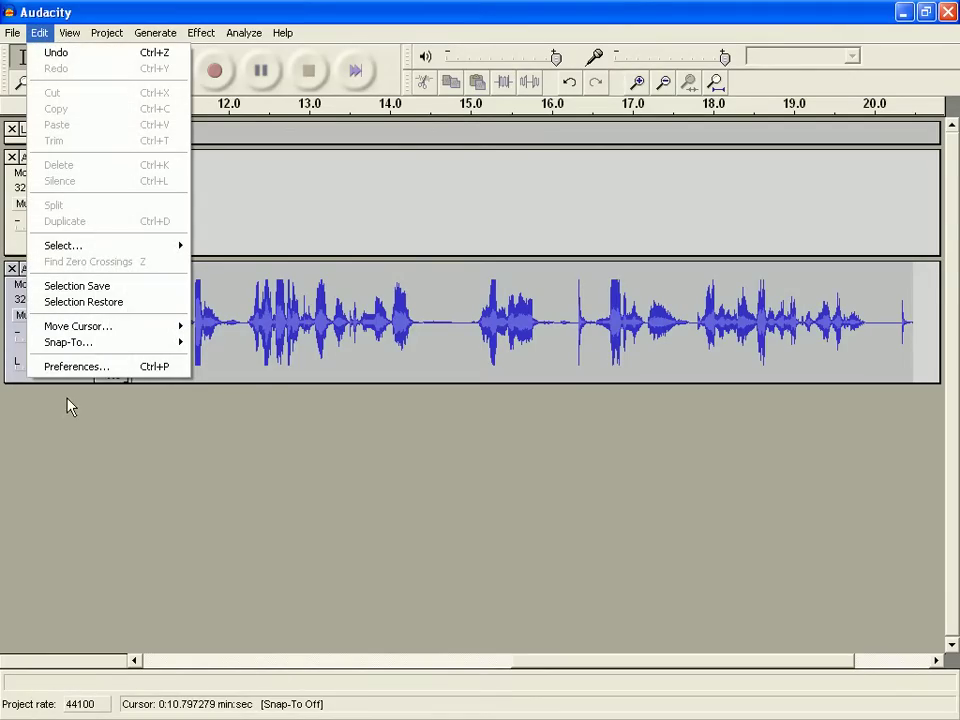
pyautogui.click(68, 370)
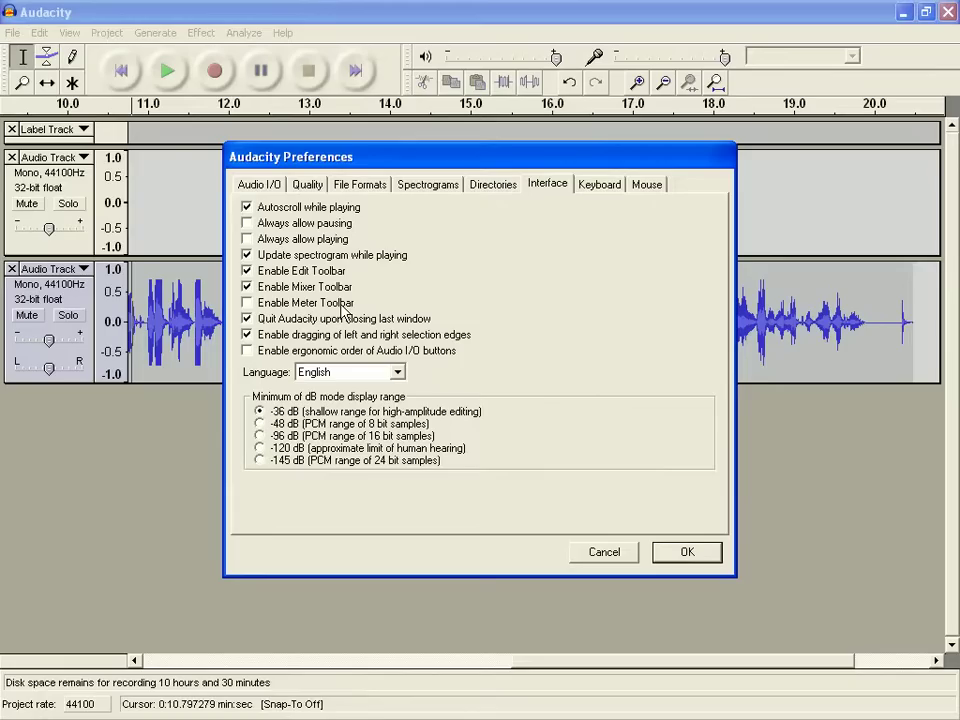
# Step: Check 'Enable Meter Toolbar' in the Interface preferences
pyautogui.click(248, 303)
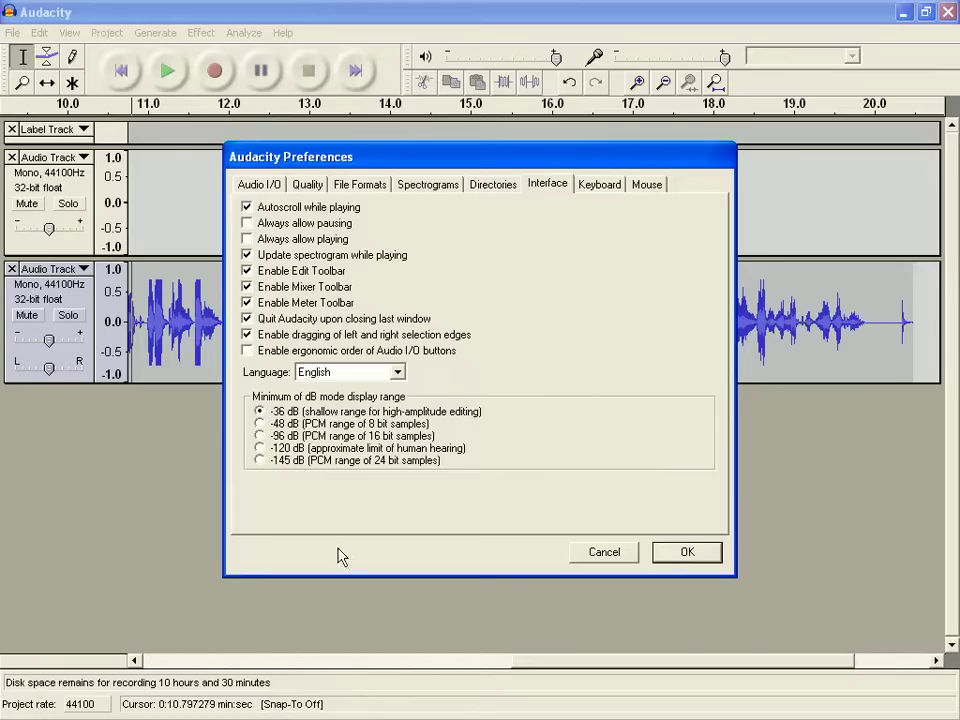